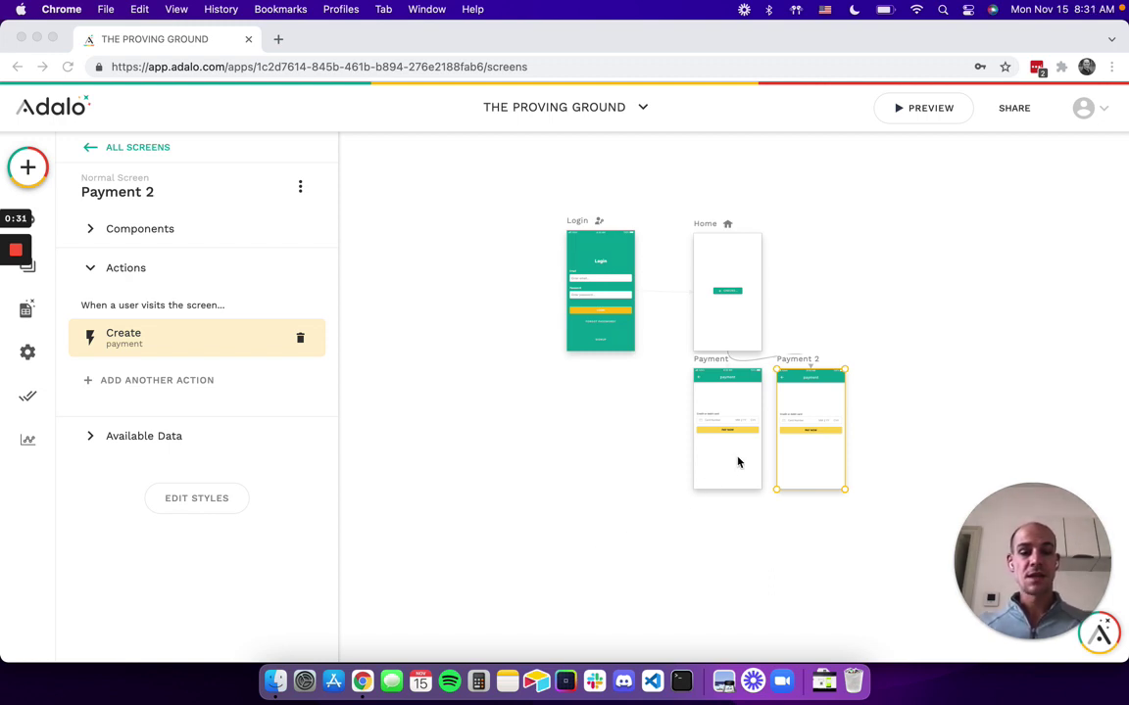
Examine the after-payment actions on the submit button of the Payment screen's Stripe Payment component.
left_click(652, 476)
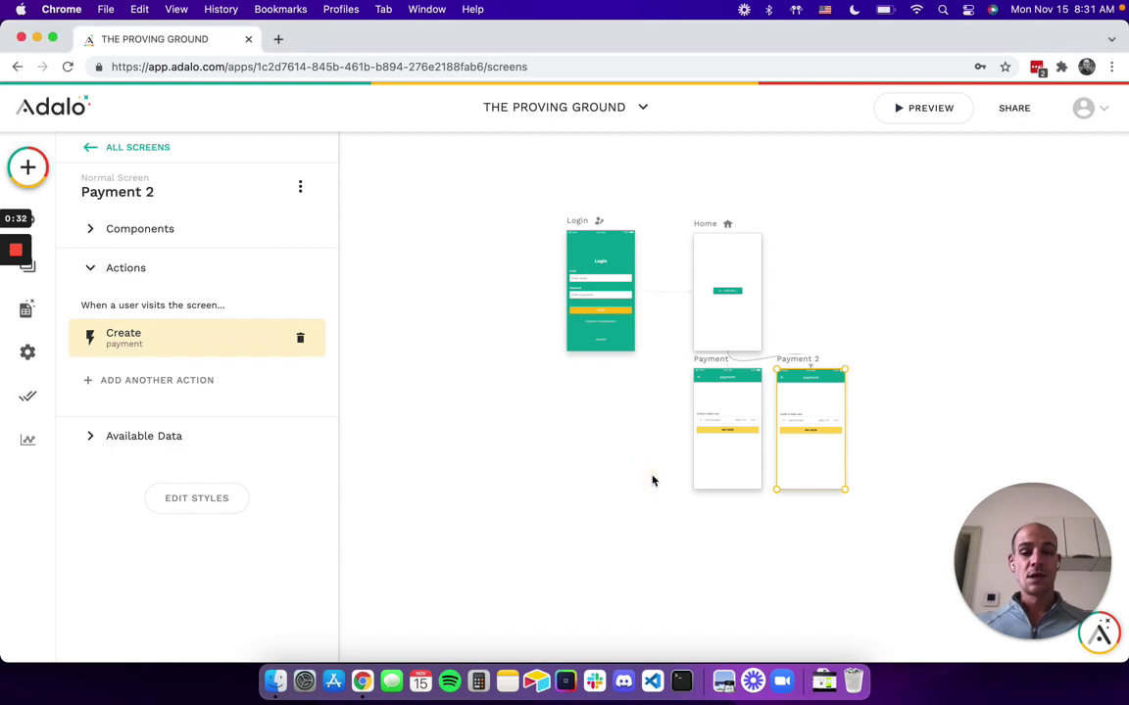
scroll(653, 480, "up", 1)
scroll(784, 391, "up", 5)
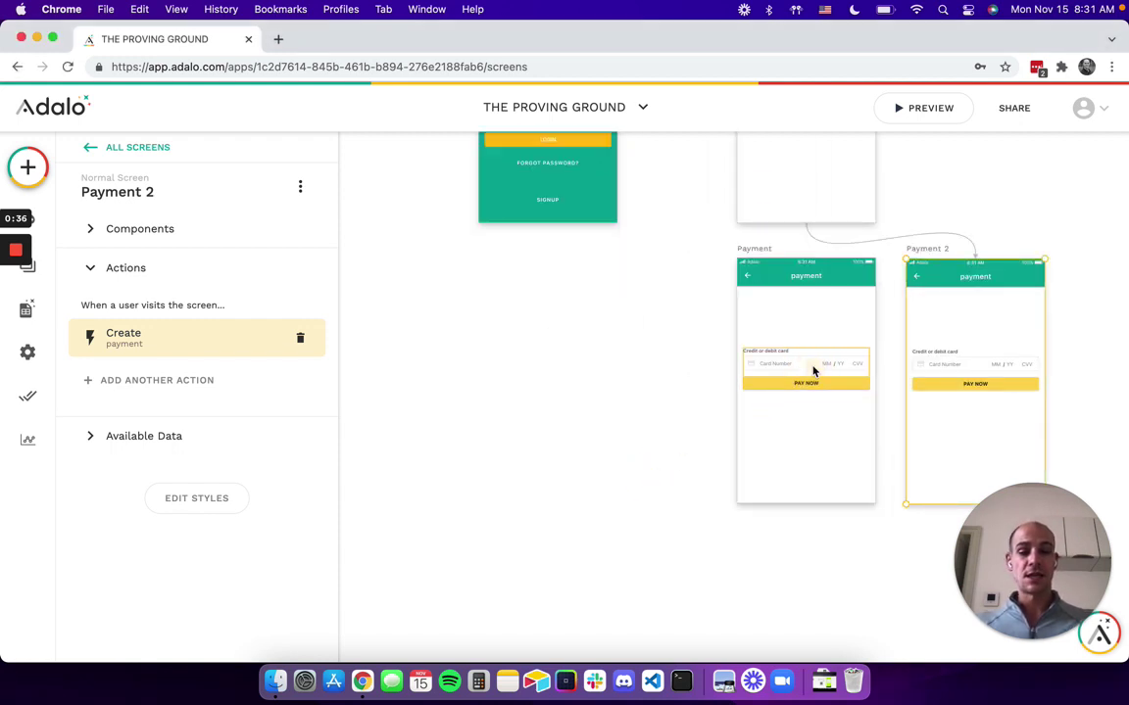
left_click(812, 370)
left_click(235, 359)
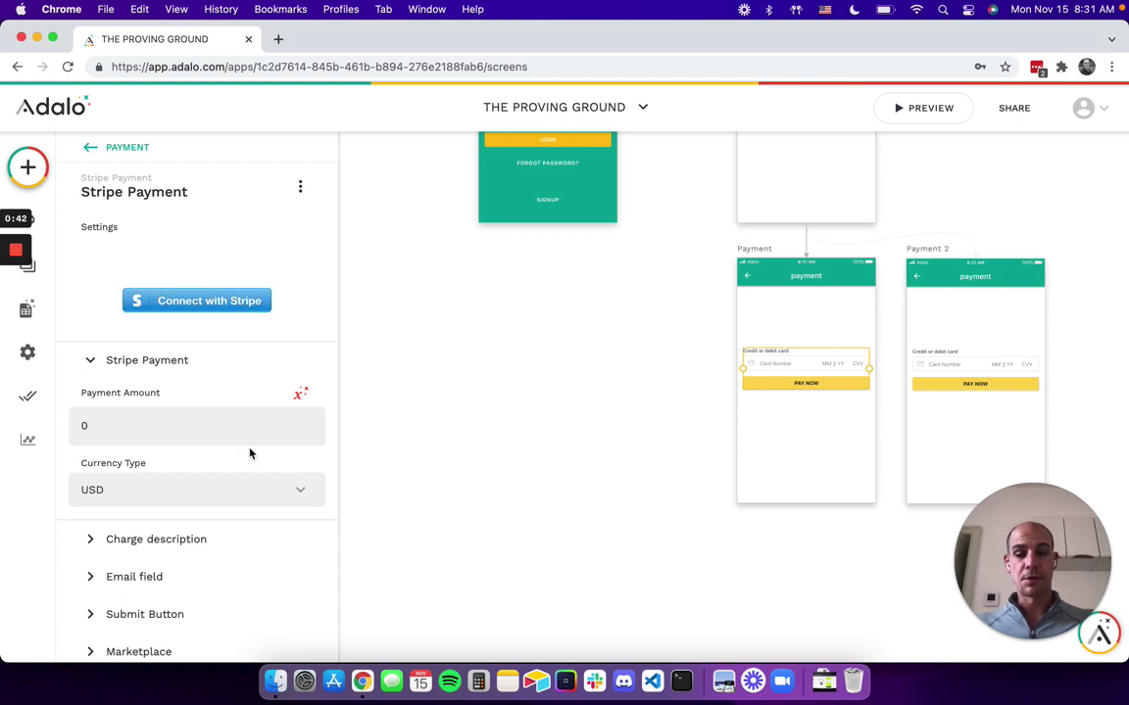
scroll(250, 453, "down", 2)
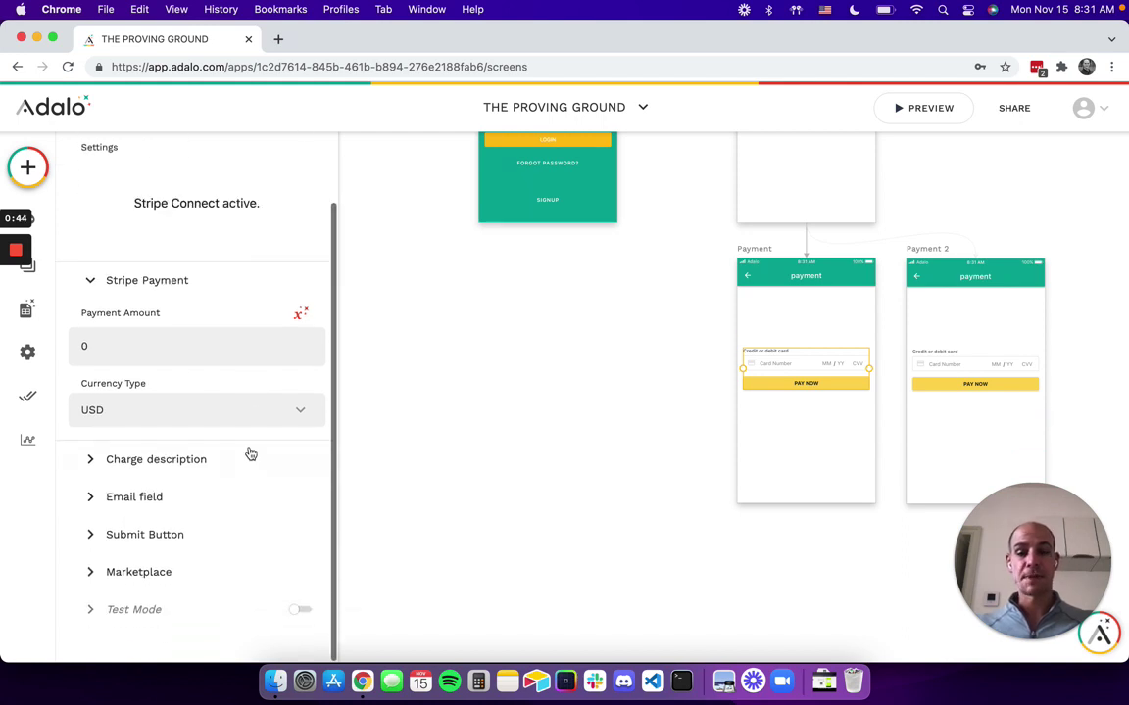
left_click(179, 537)
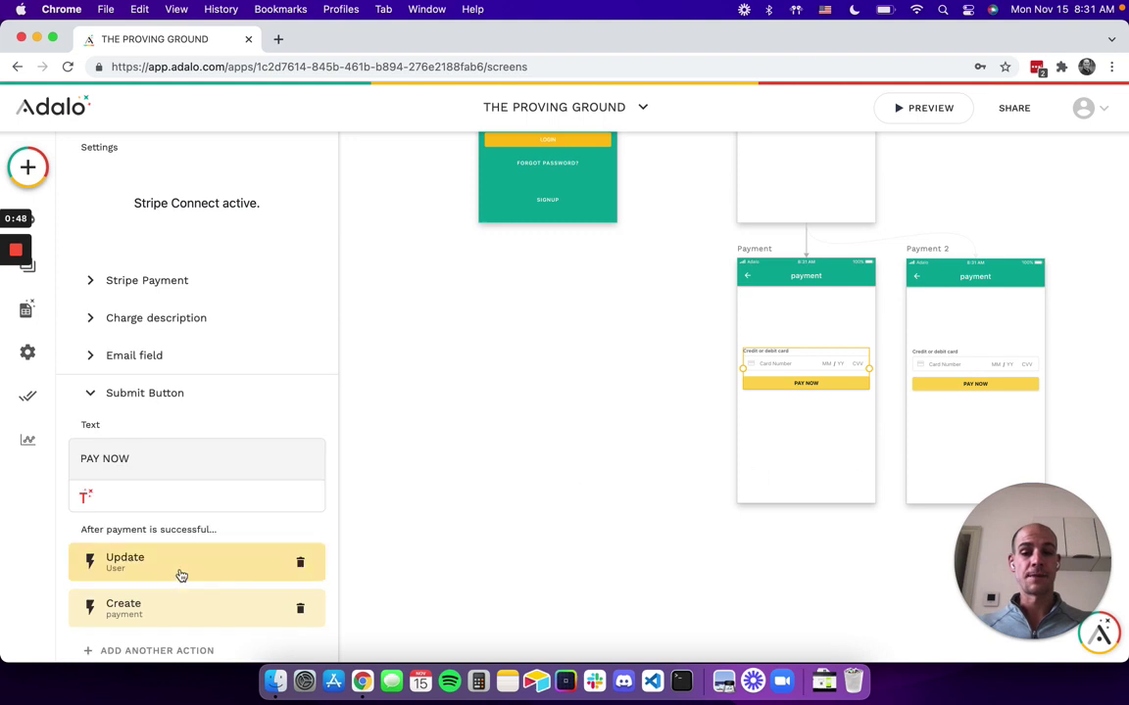
scroll(180, 577, "down", 2)
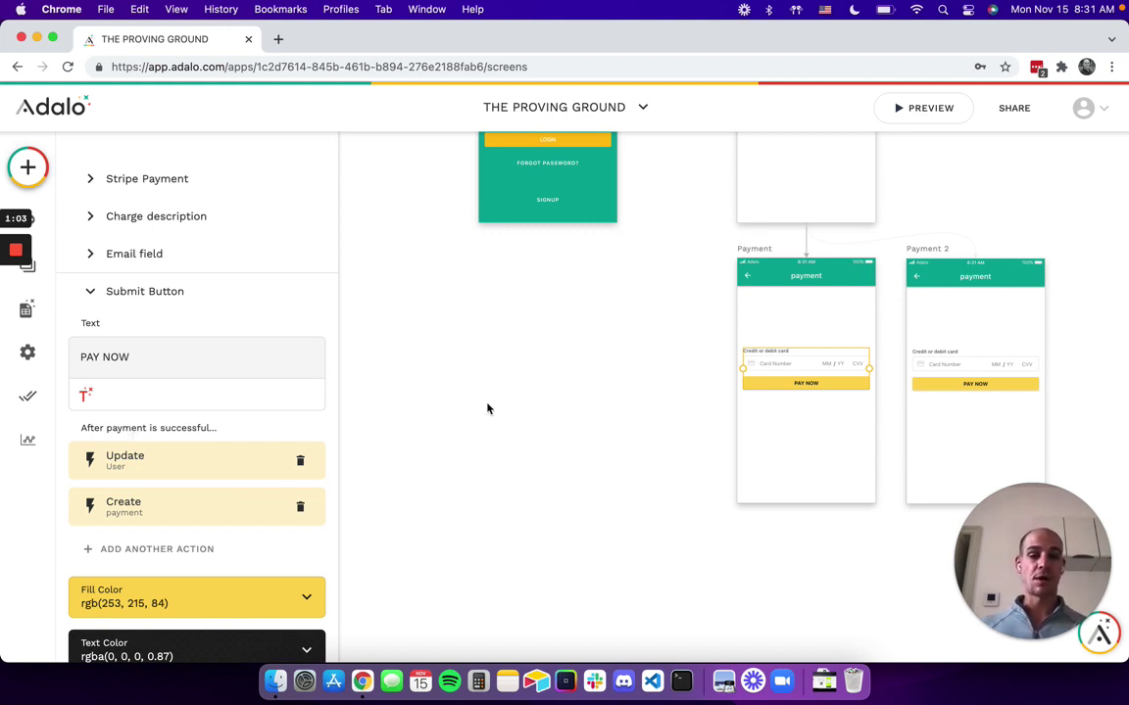
Review which user fields the Update User action changes after a successful payment on the Payment screen, and close its settings.
scroll(616, 432, "right", 2)
scroll(615, 432, "right", 5)
scroll(615, 432, "up", 3)
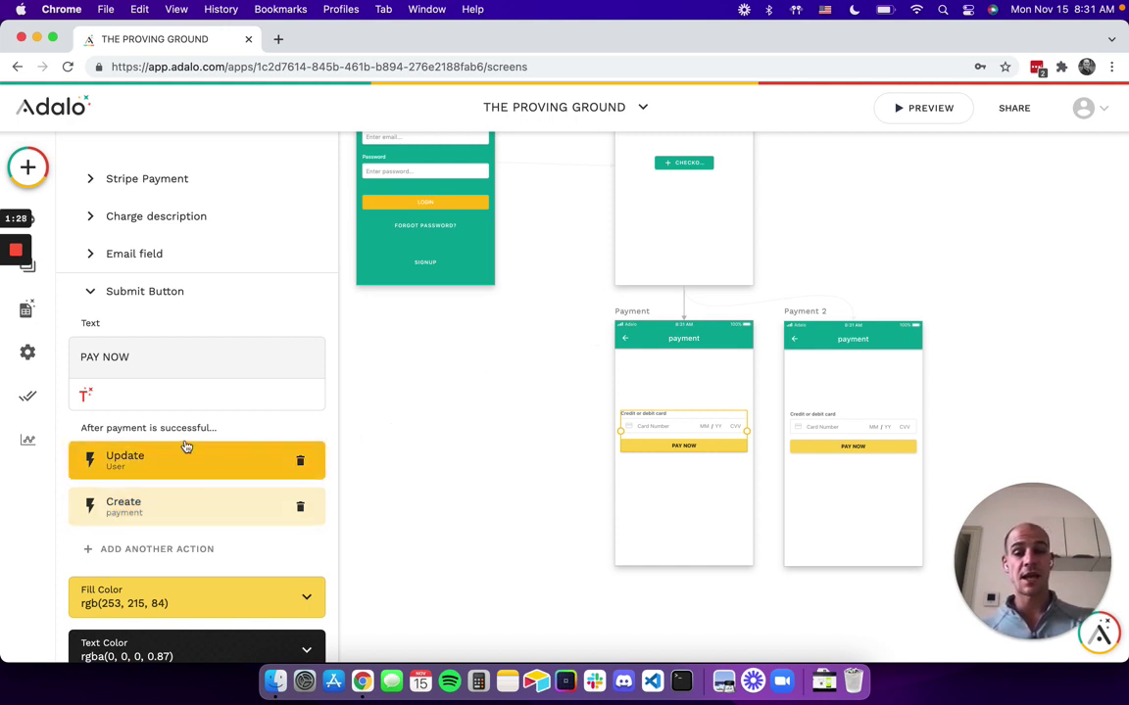
left_click(128, 455)
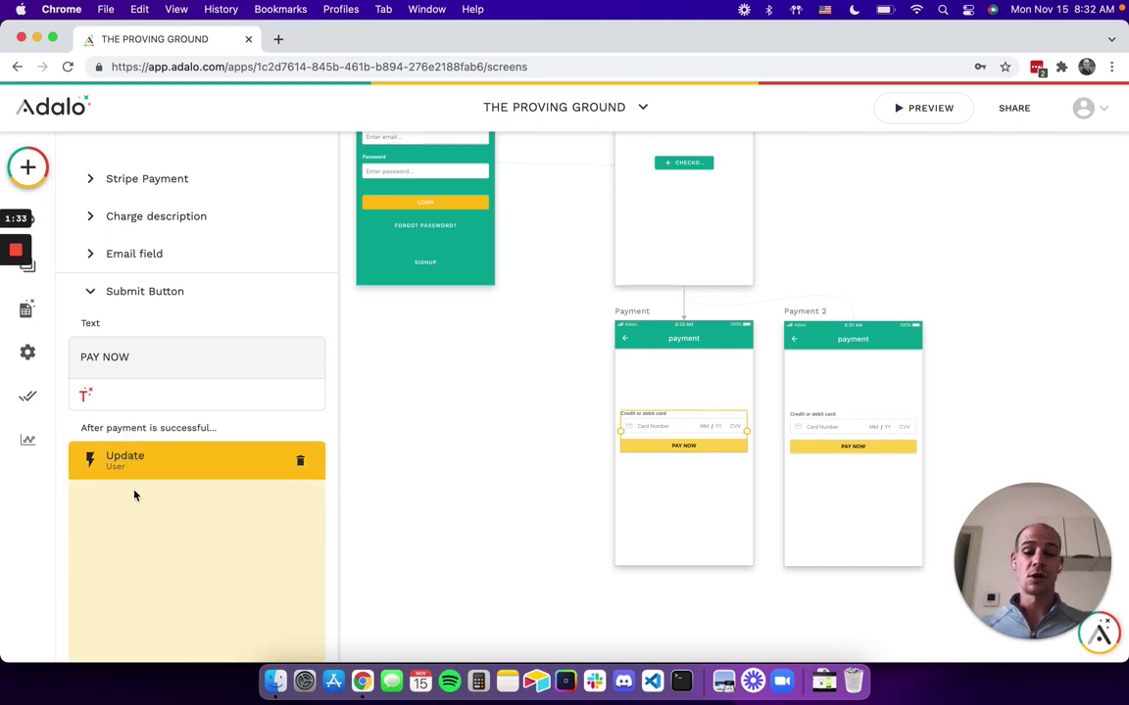
scroll(131, 544, "down", 2)
scroll(134, 546, "down", 4)
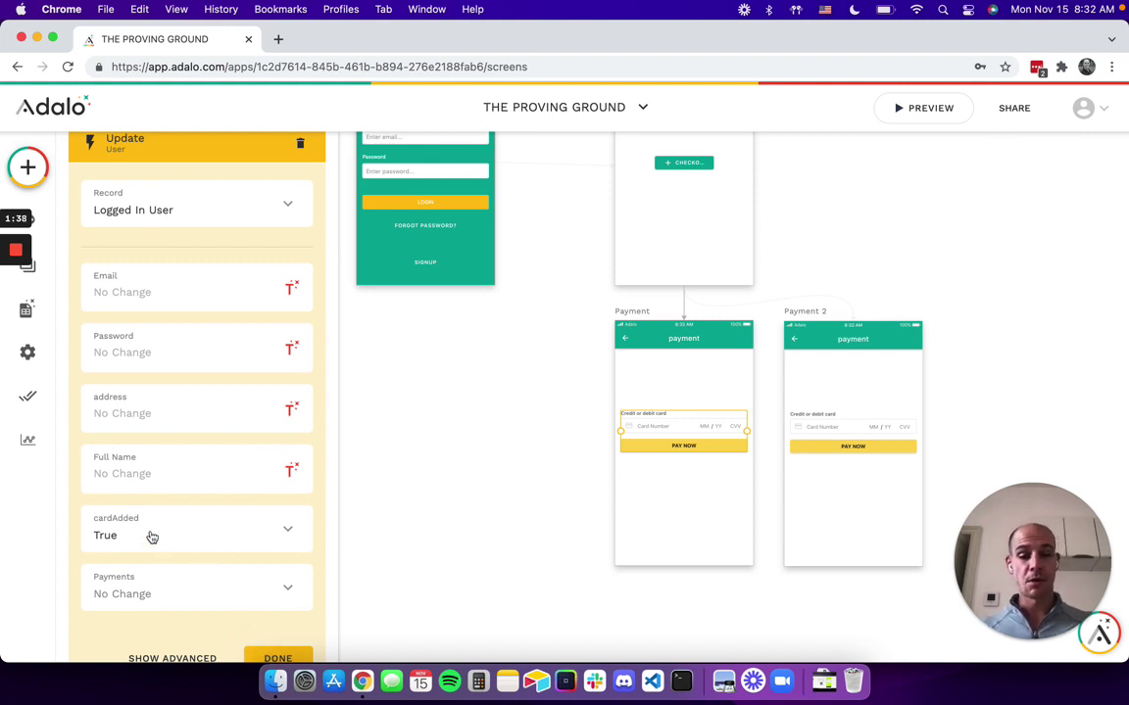
left_click(277, 658)
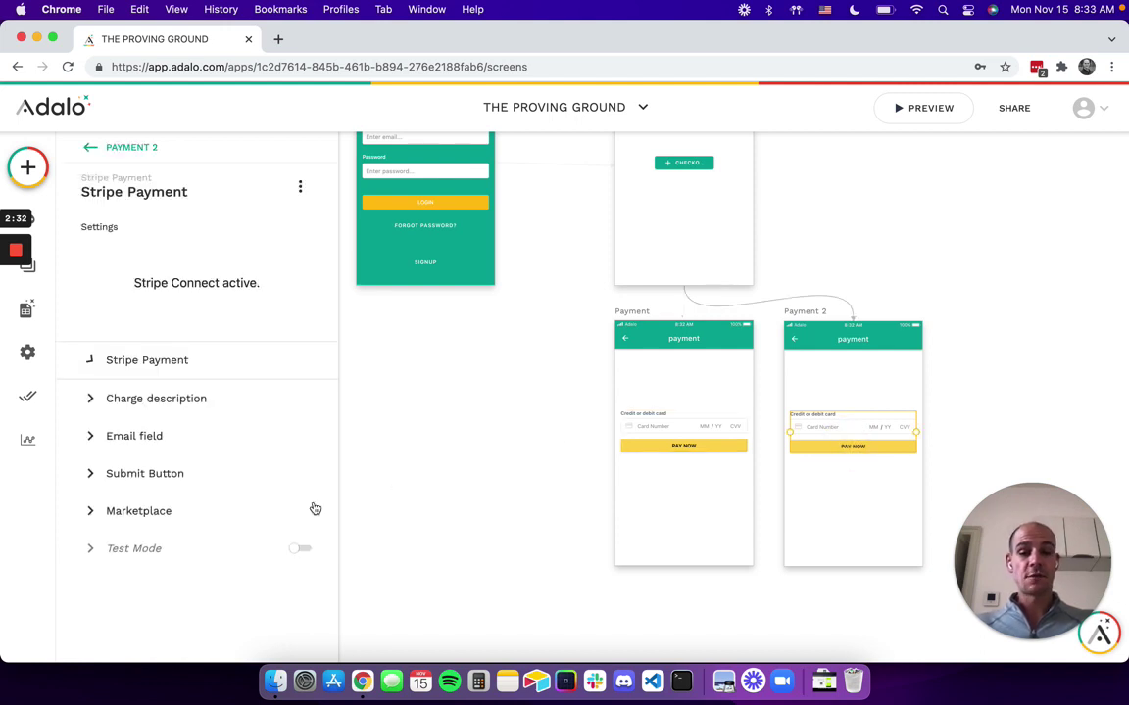
Delete the Update User and Create payment actions from the submit button of the Payment 2 screen's Stripe Payment component.
scroll(225, 577, "down", 2)
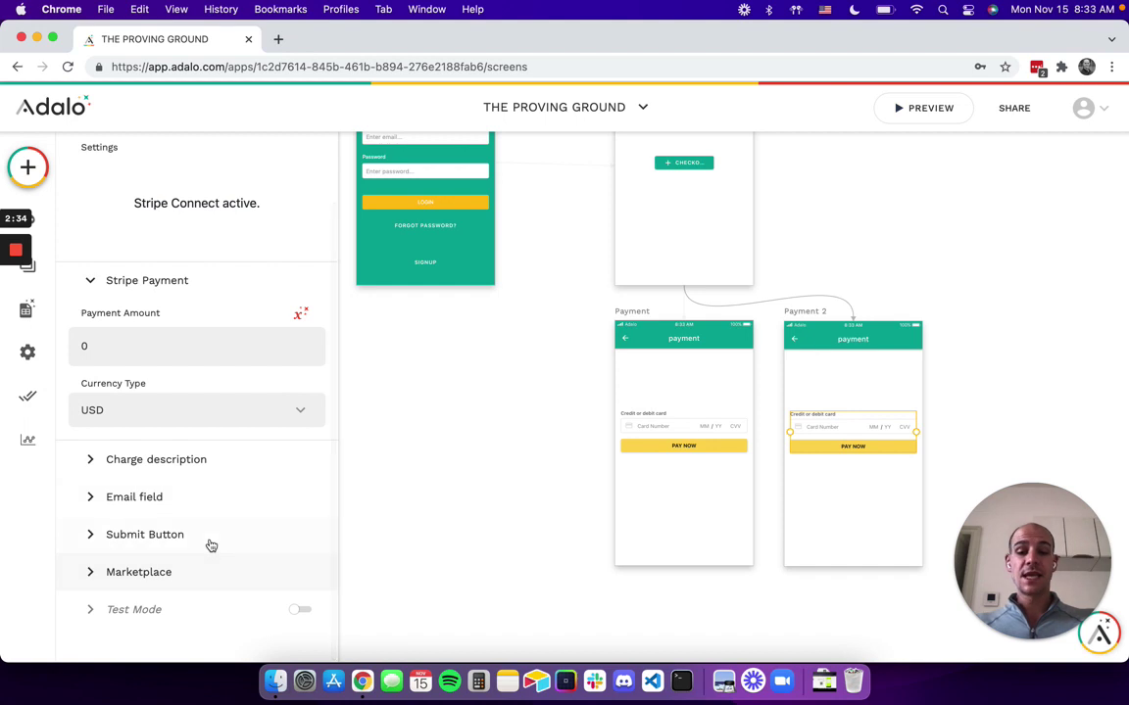
left_click(209, 536)
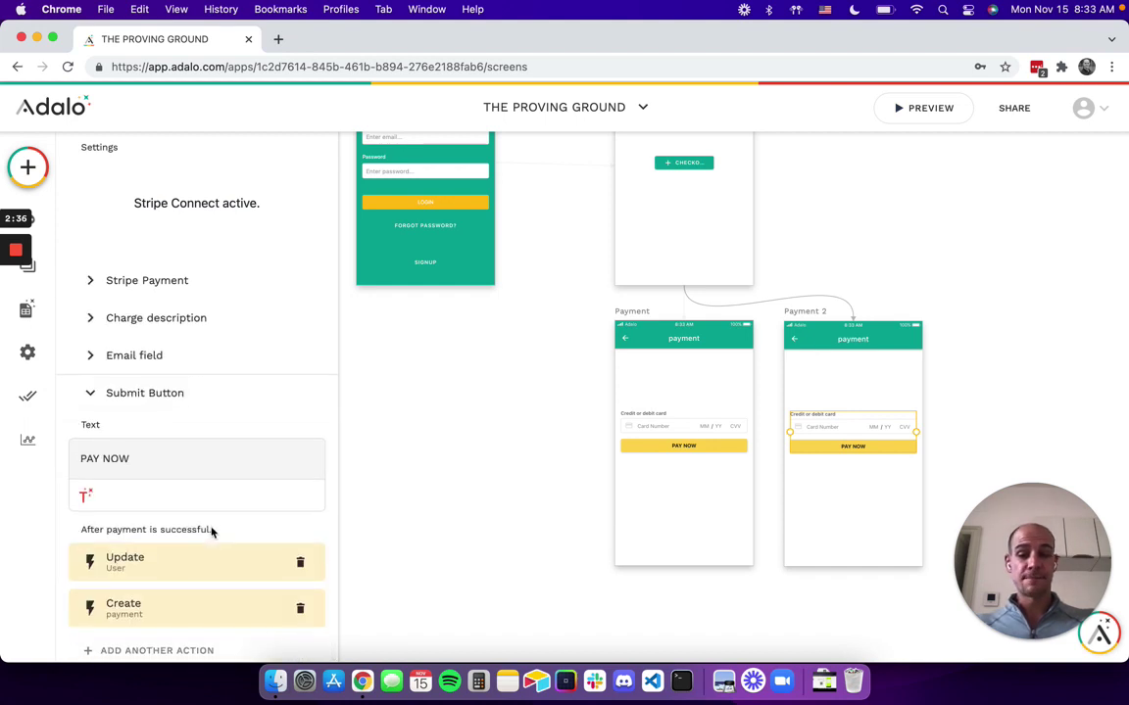
left_click(302, 565)
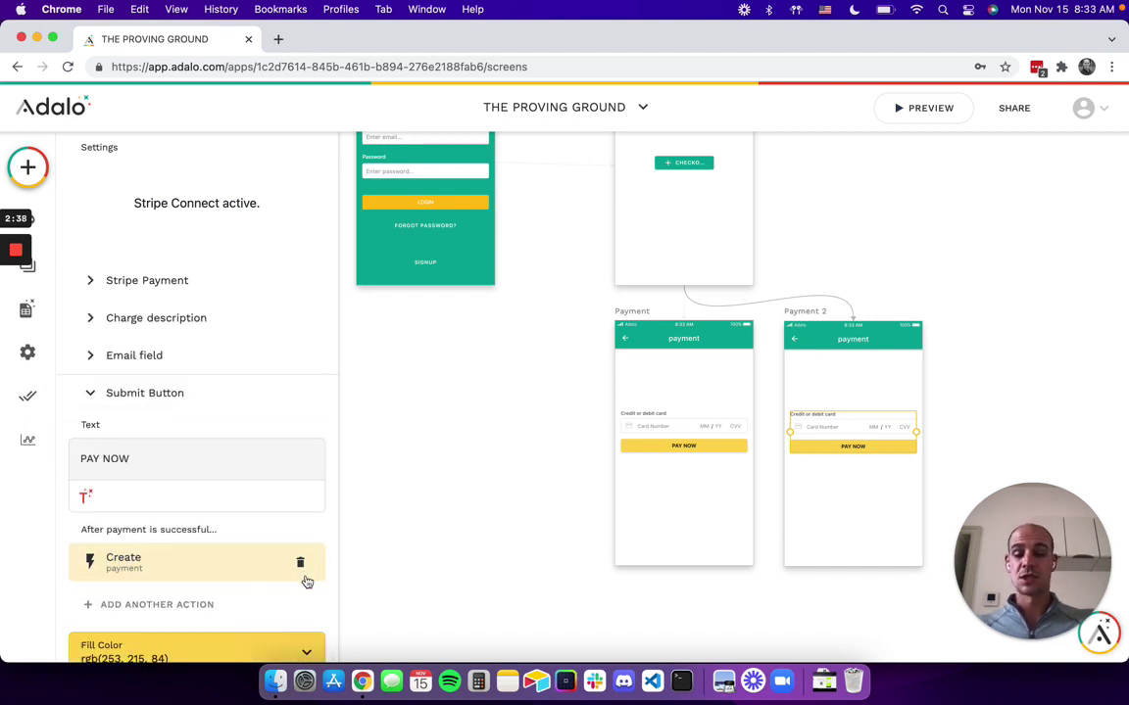
left_click(303, 564)
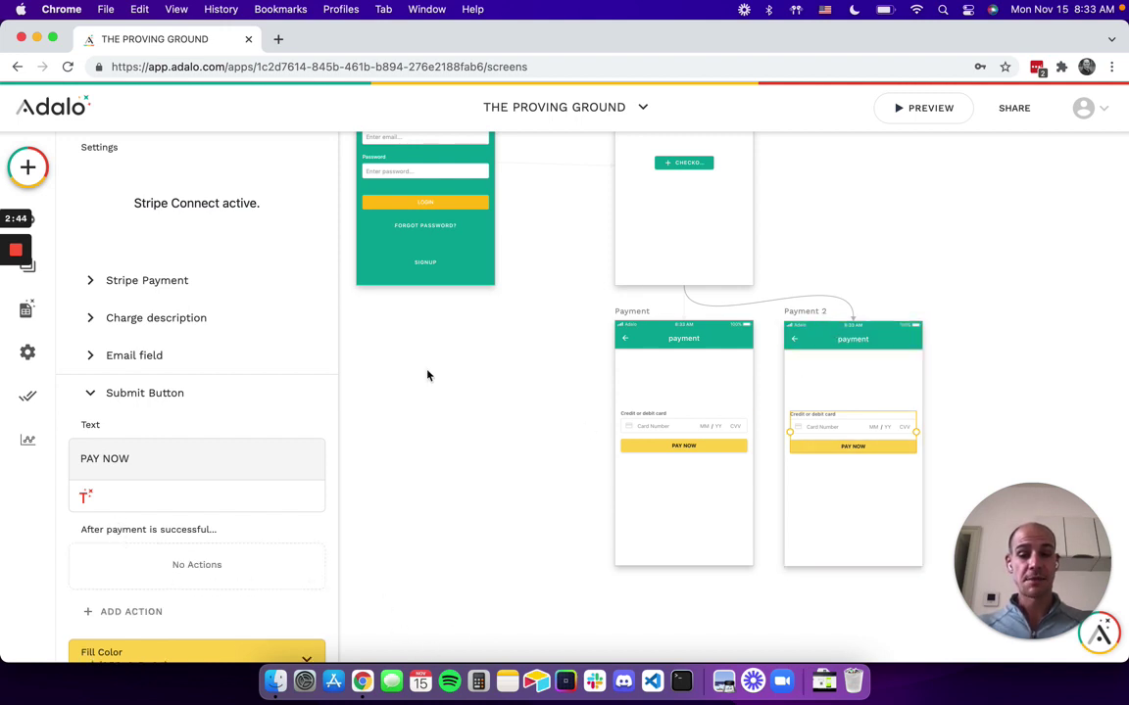
Compare the Payment 2 screen's visit action with the Create payment action on the Payment screen's submit button.
left_click(807, 314)
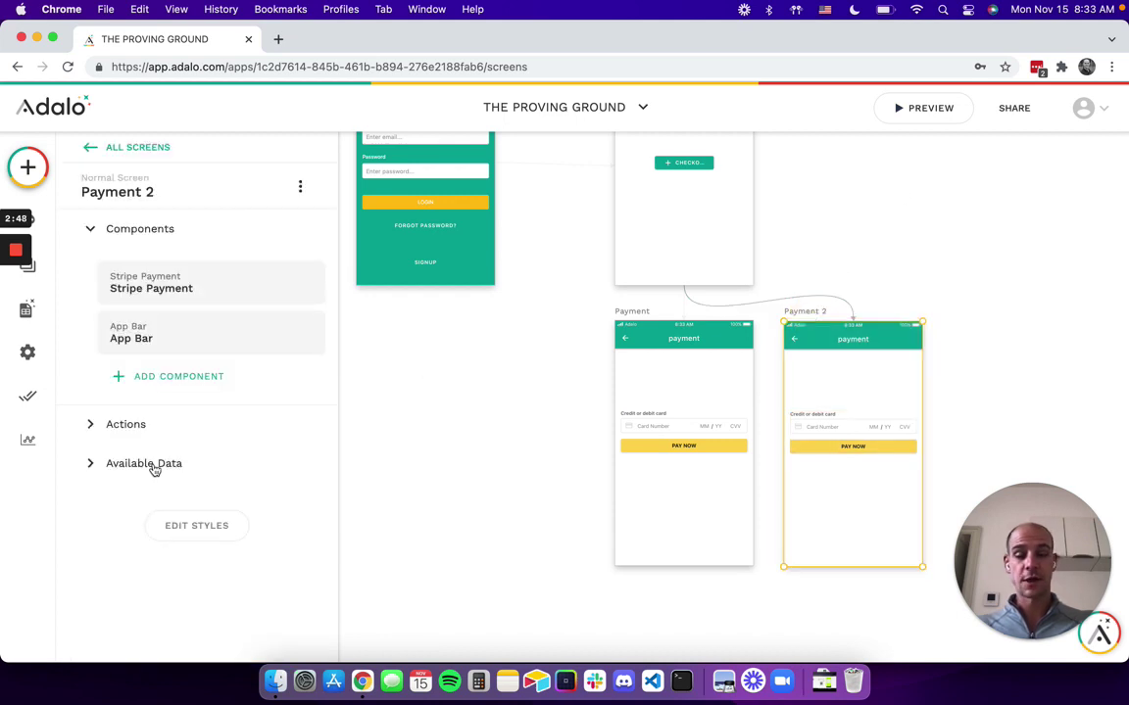
left_click(90, 425)
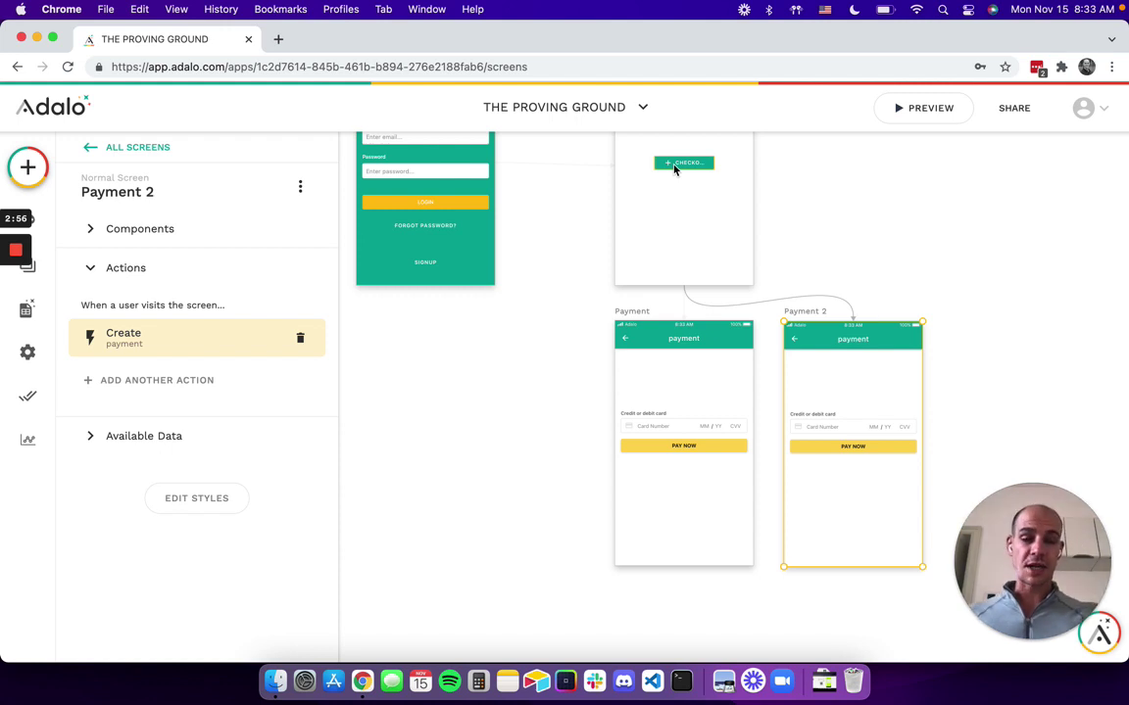
left_click(670, 446)
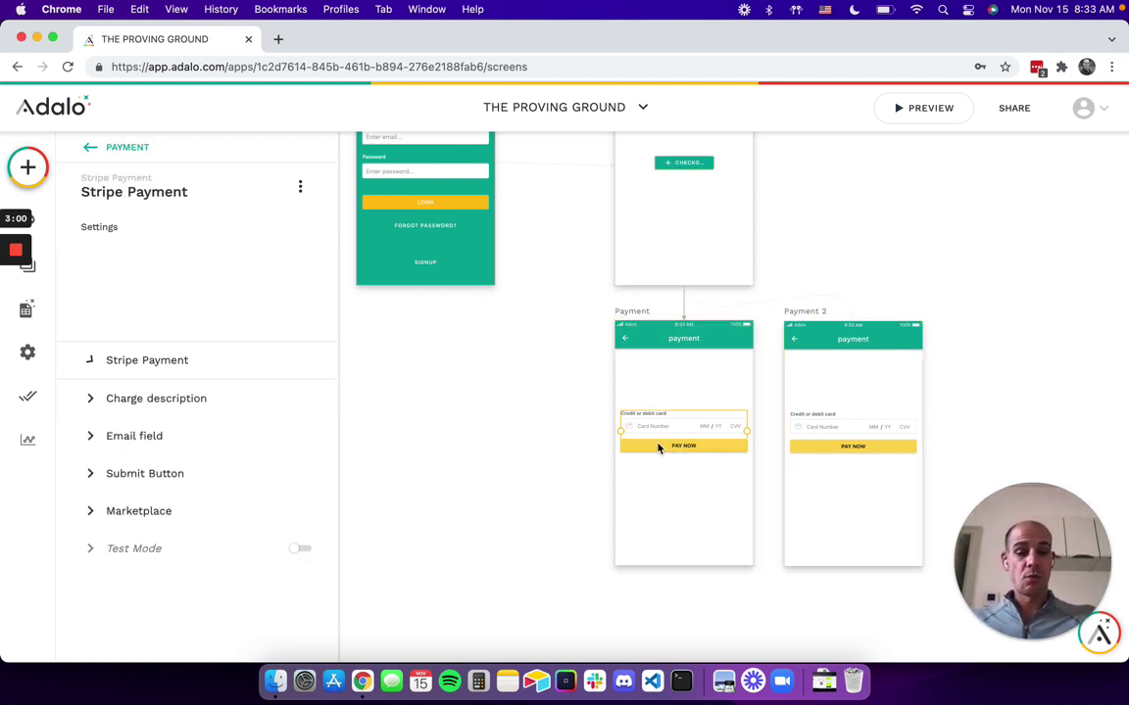
scroll(189, 573, "down", 2)
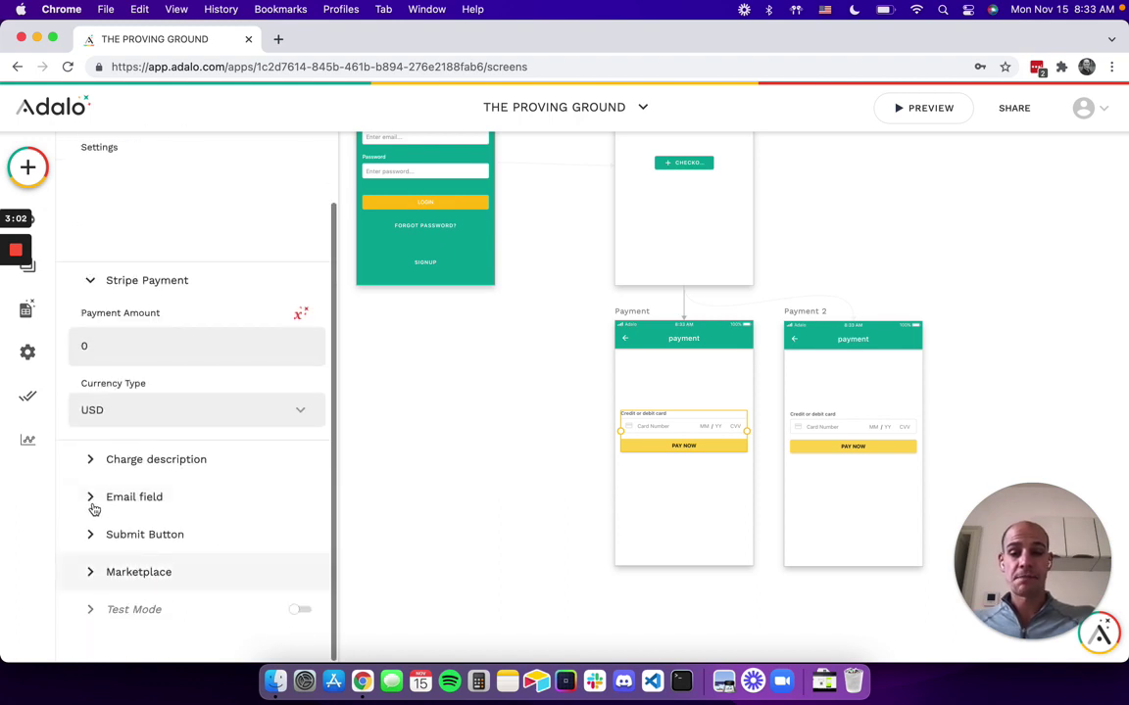
left_click(92, 535)
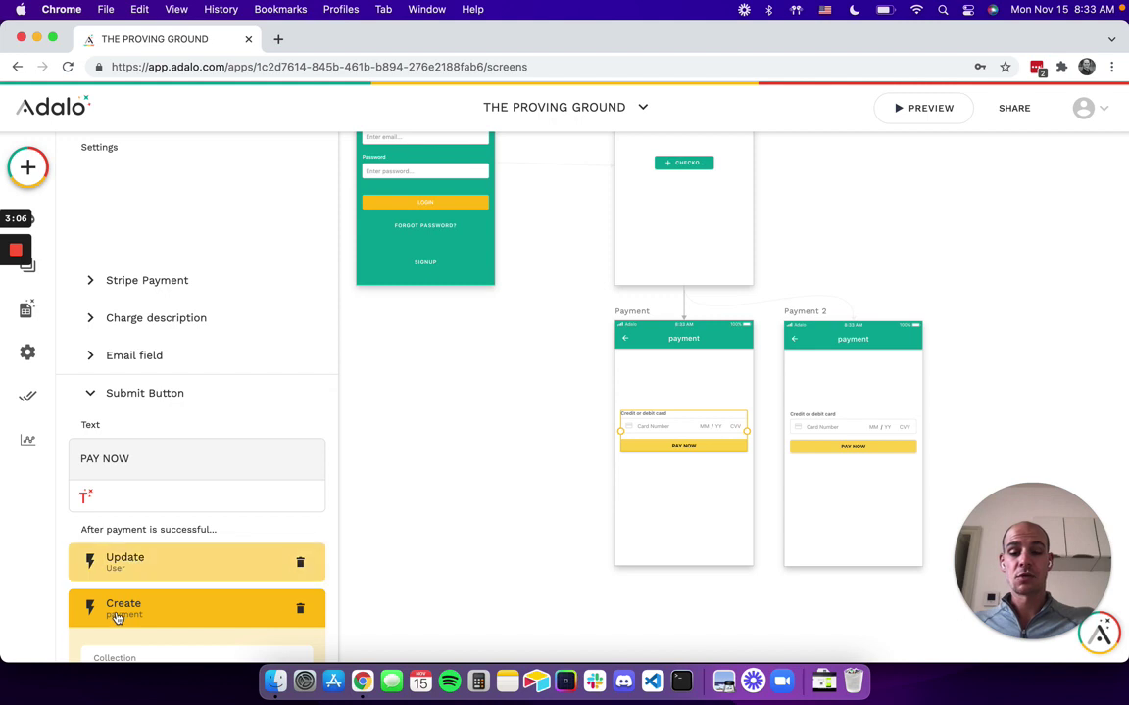
left_click(118, 615)
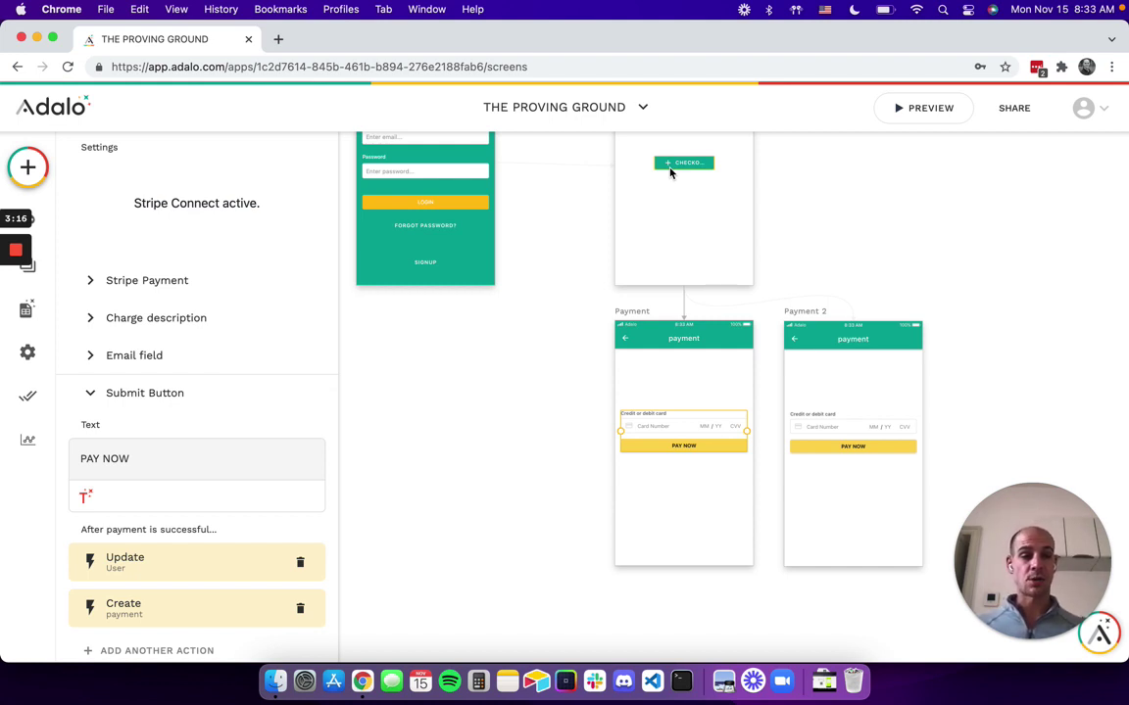
Inspect the conditions on the Home screen checkout button's links to the Payment and Payment 2 screens.
left_click(670, 173)
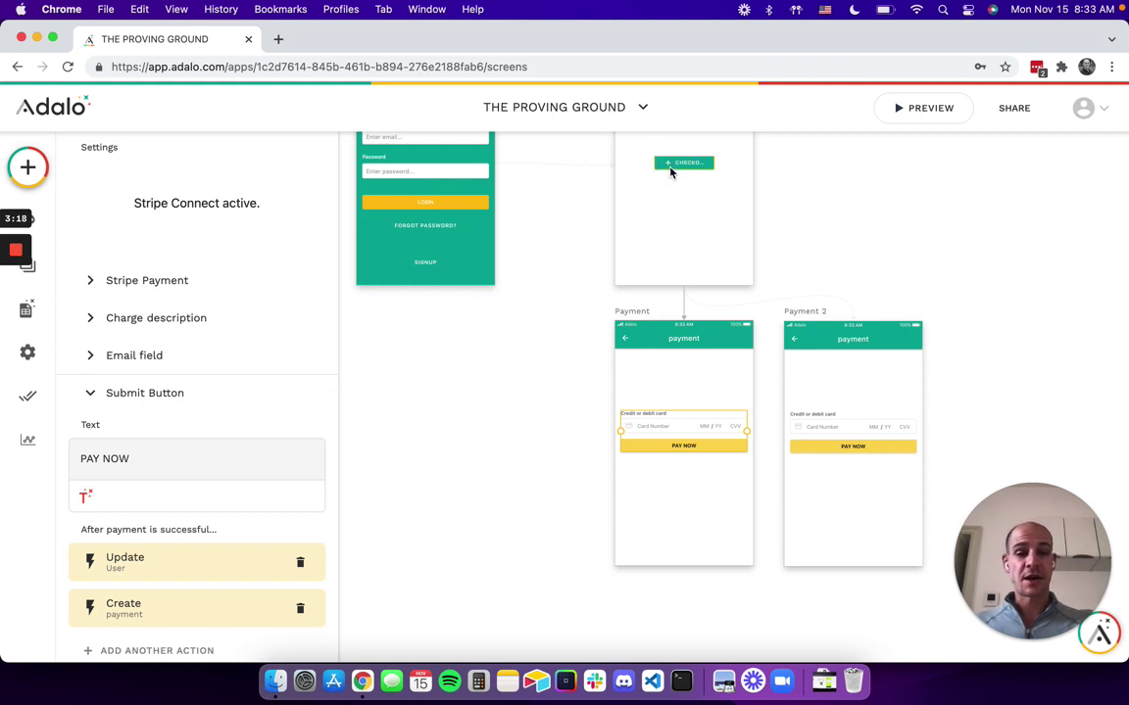
scroll(147, 499, "down", 2)
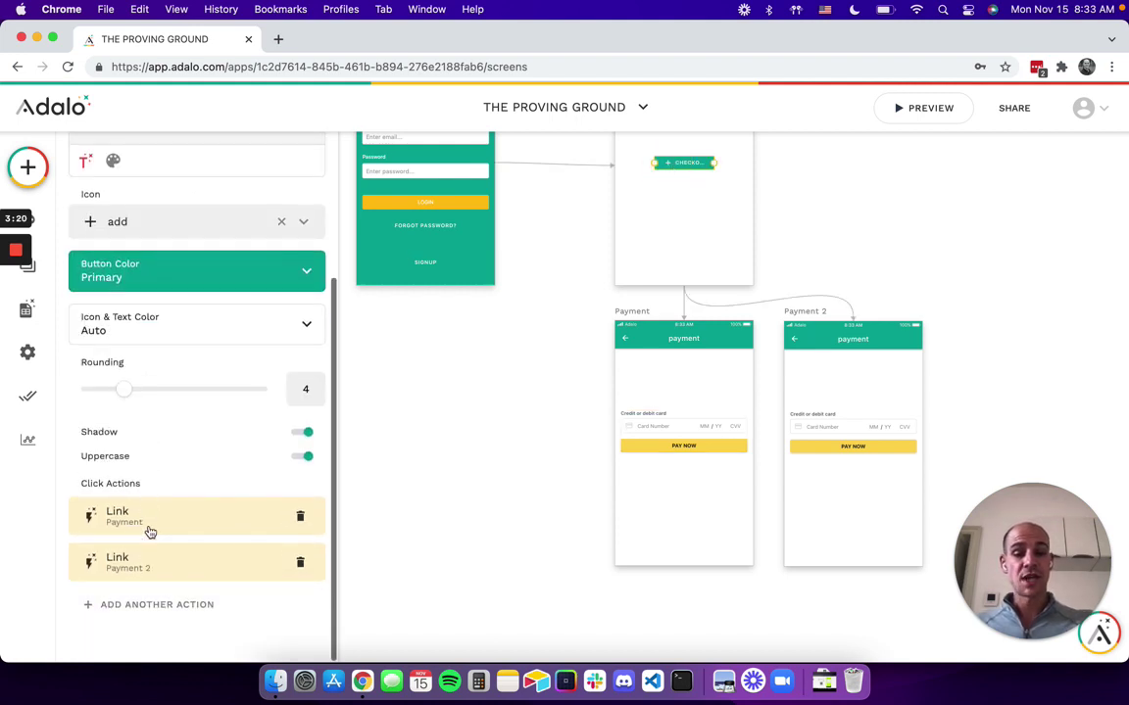
left_click(151, 534)
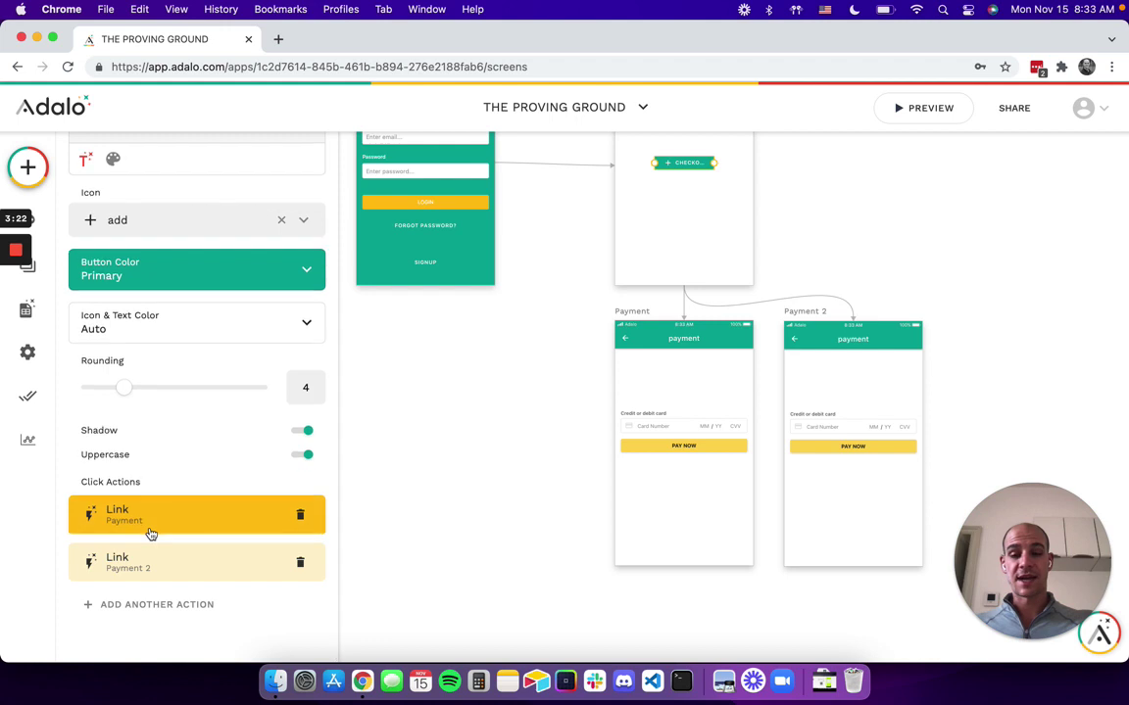
left_click(151, 534)
scroll(151, 534, "down", 5)
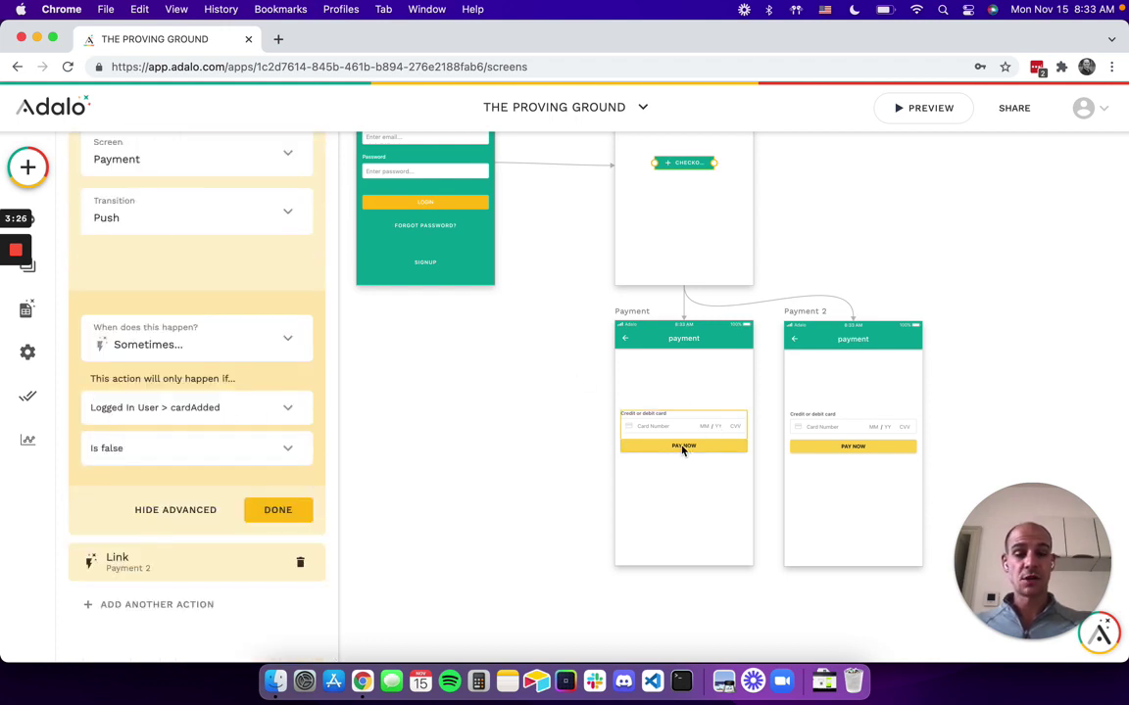
left_click(196, 561)
left_click(190, 564)
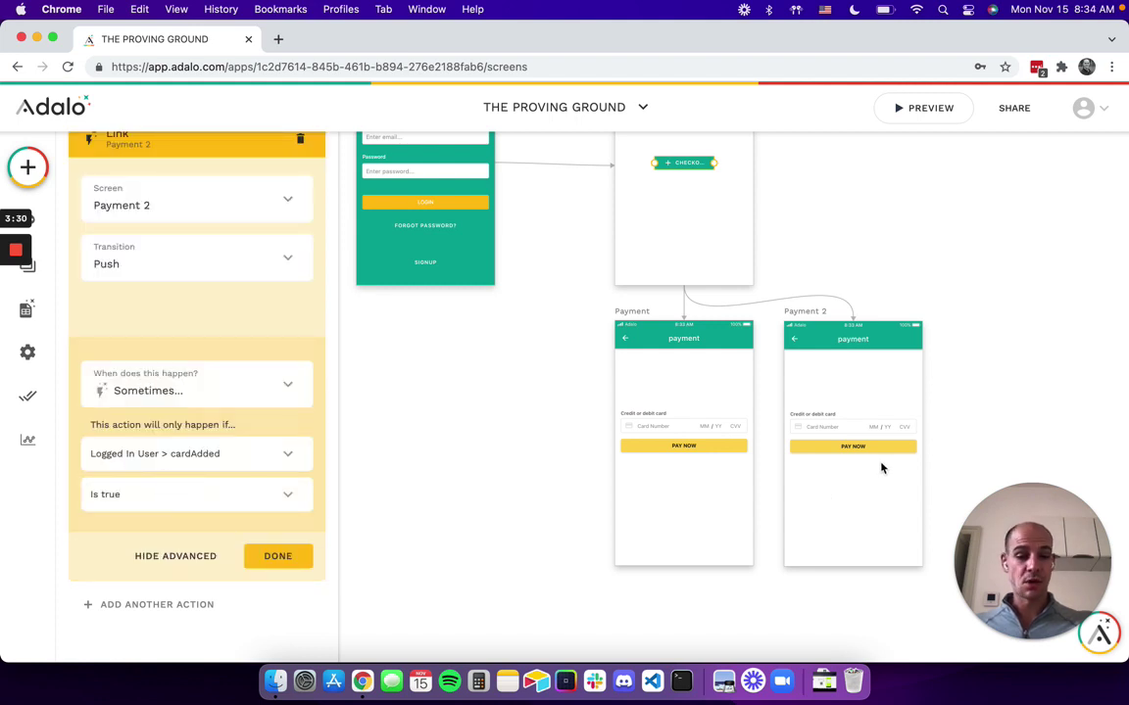
Recheck the cardAdded setting in the Update User action of the Payment screen's submit button, and close the action.
left_click(624, 426)
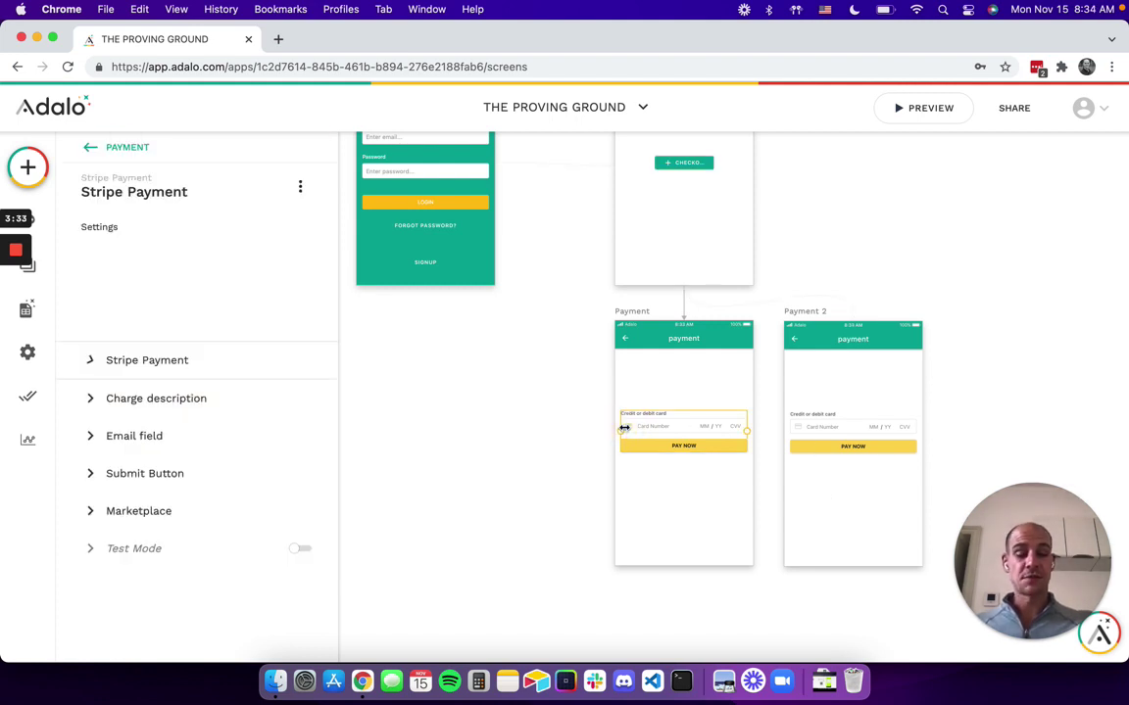
left_click(147, 359)
scroll(184, 544, "down", 2)
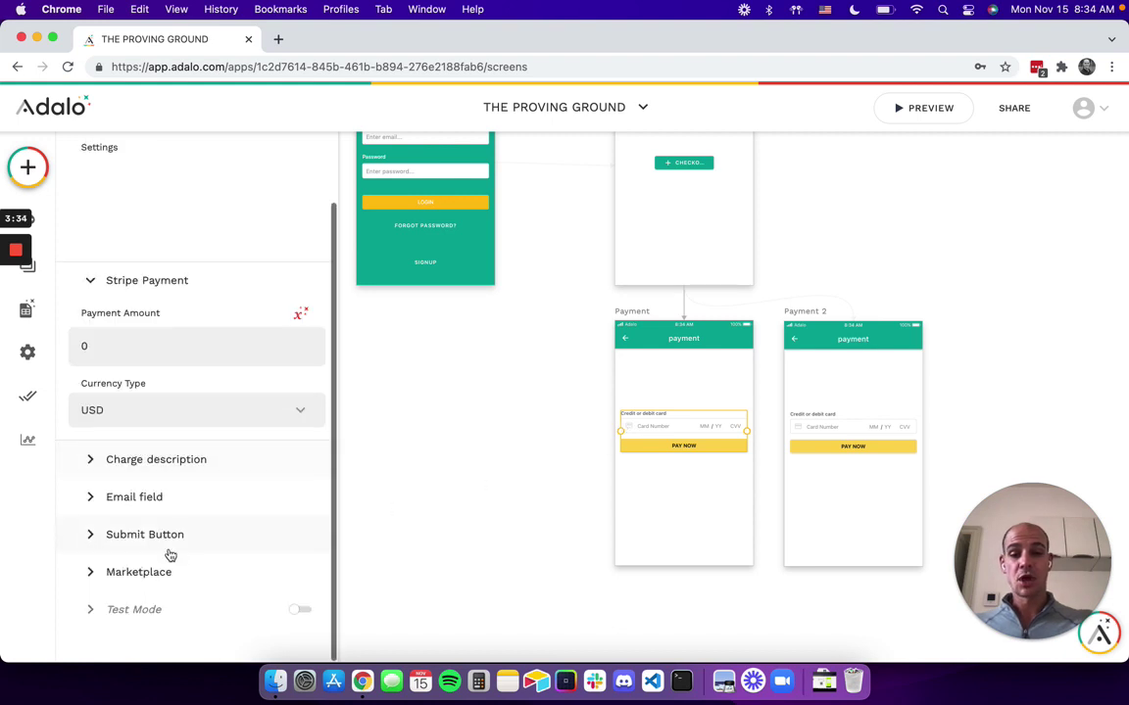
left_click(167, 536)
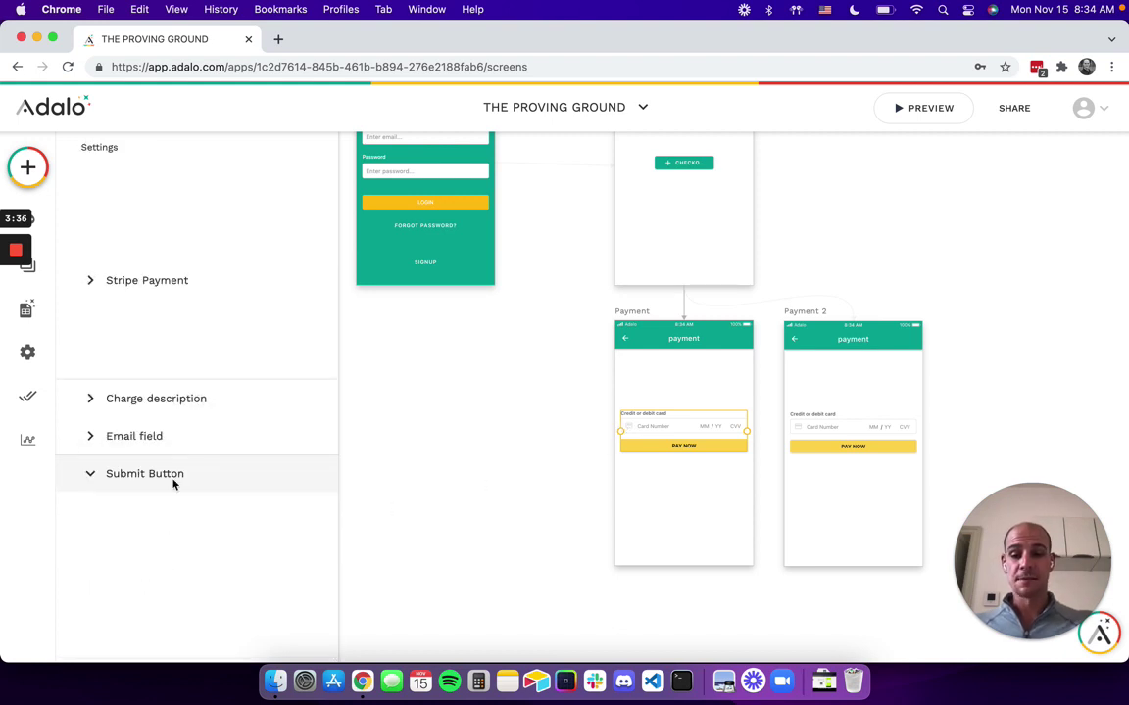
scroll(172, 485, "down", 2)
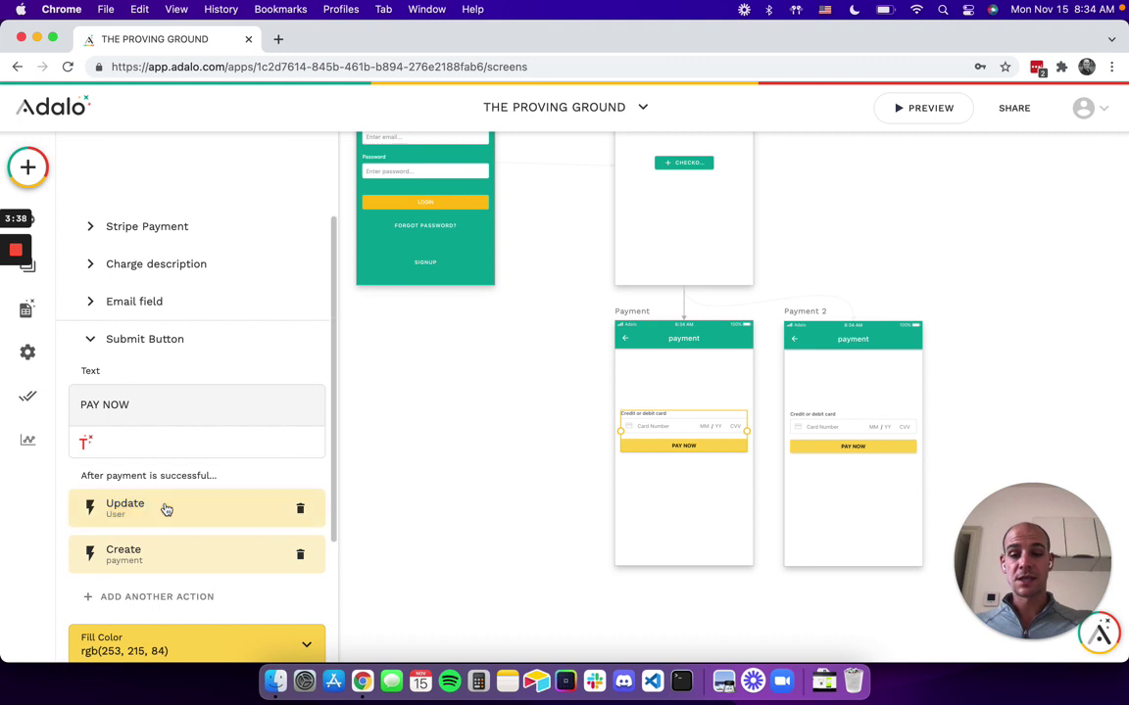
left_click(166, 509)
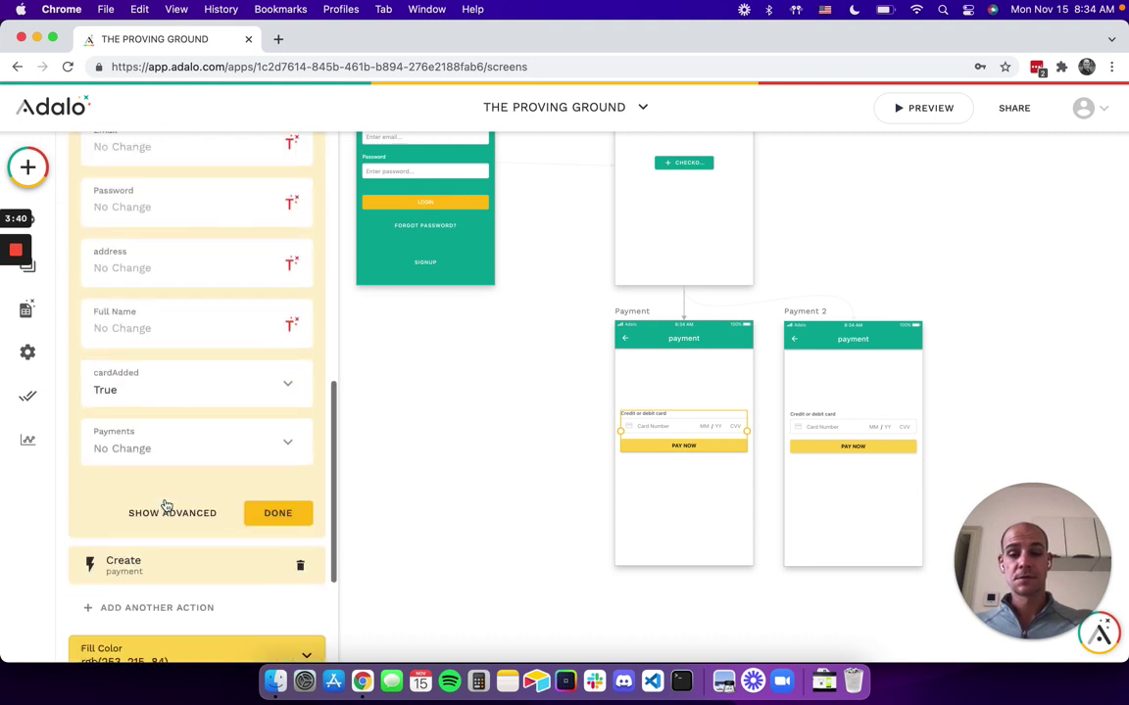
scroll(166, 507, "down", 2)
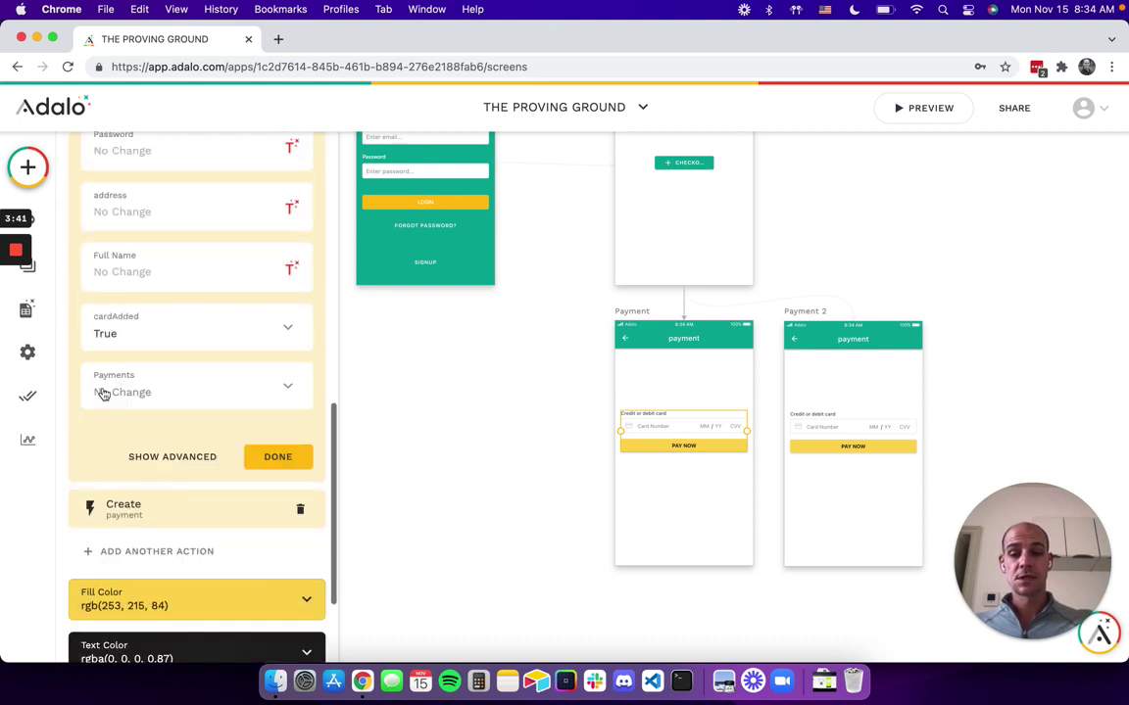
left_click(282, 460)
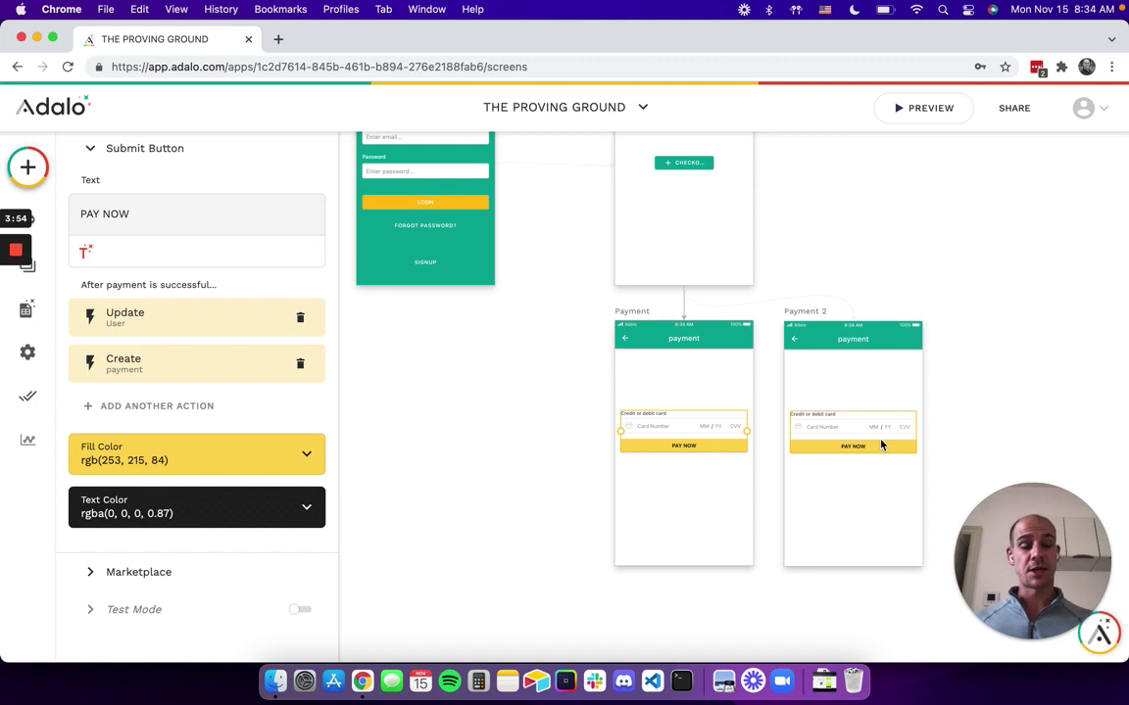
Open the list of actions that run when a user visits the Payment 2 screen.
left_click(842, 321)
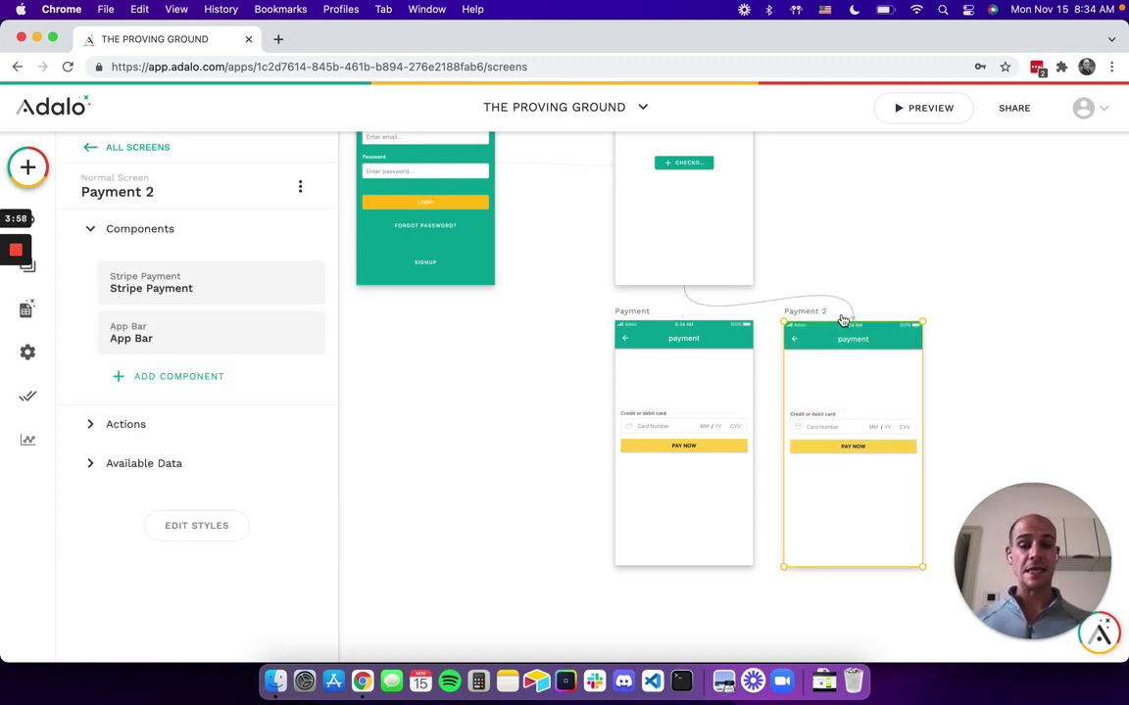
left_click(85, 429)
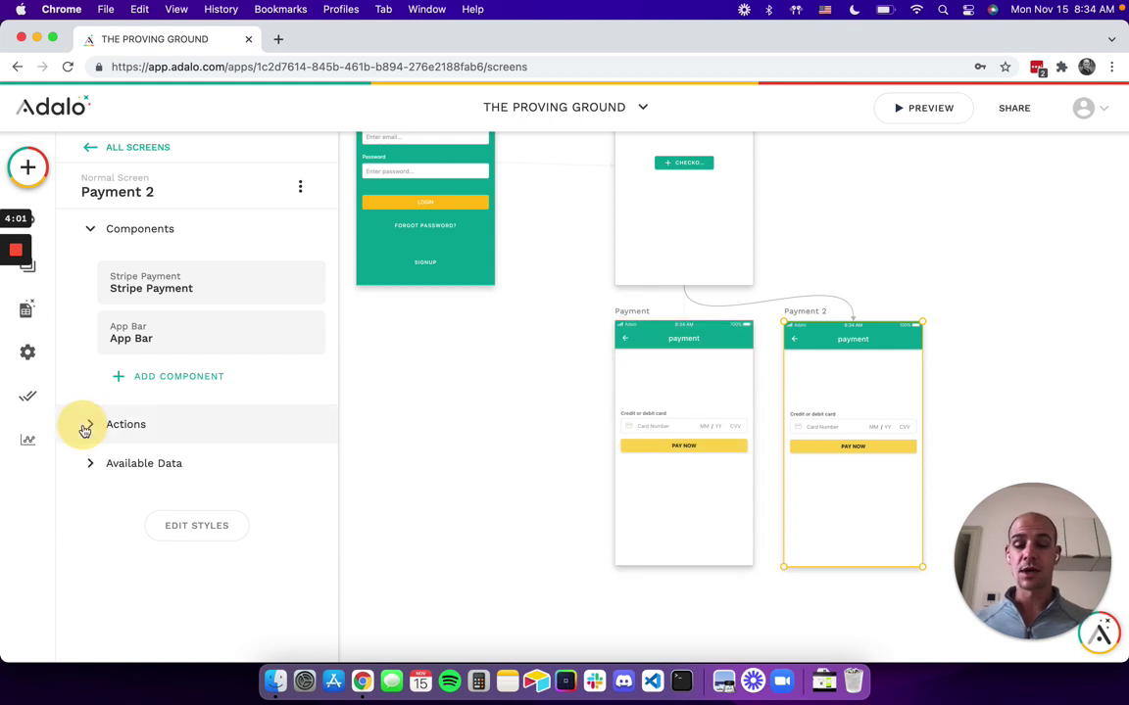